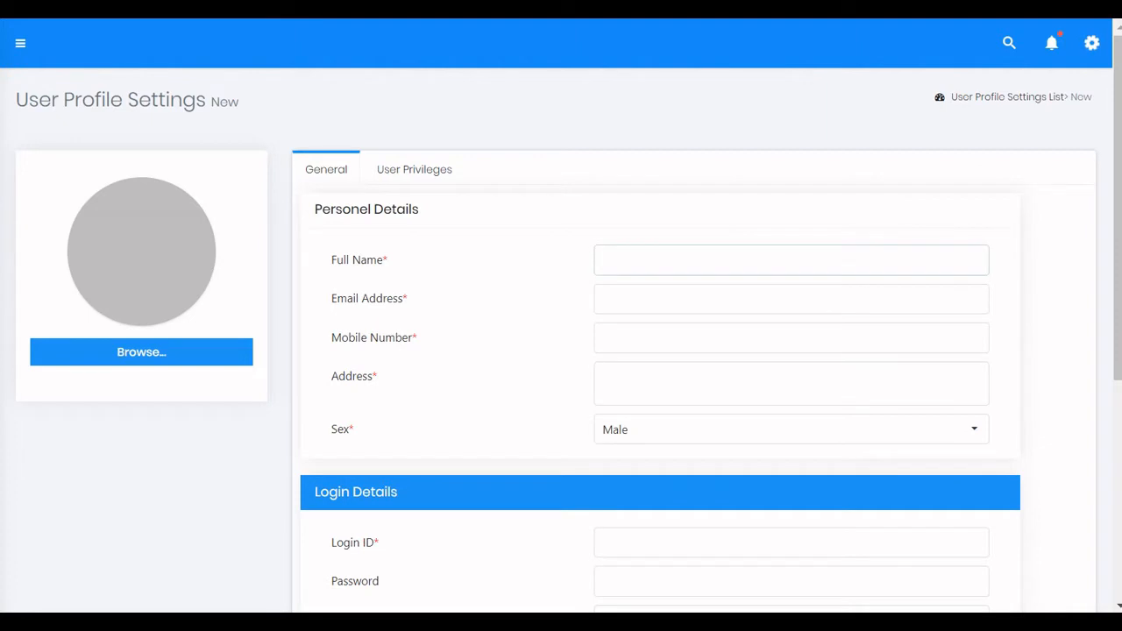
Enter the new user's full name, e-mail address and mobile number.
text(N)
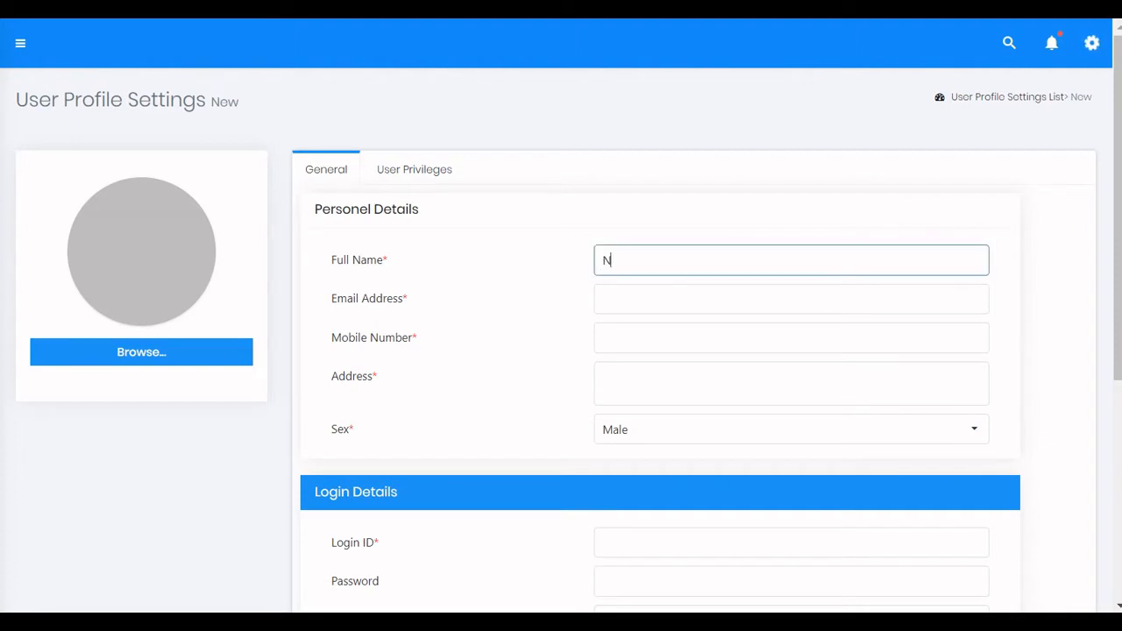
text(andhana)
click(792, 299)
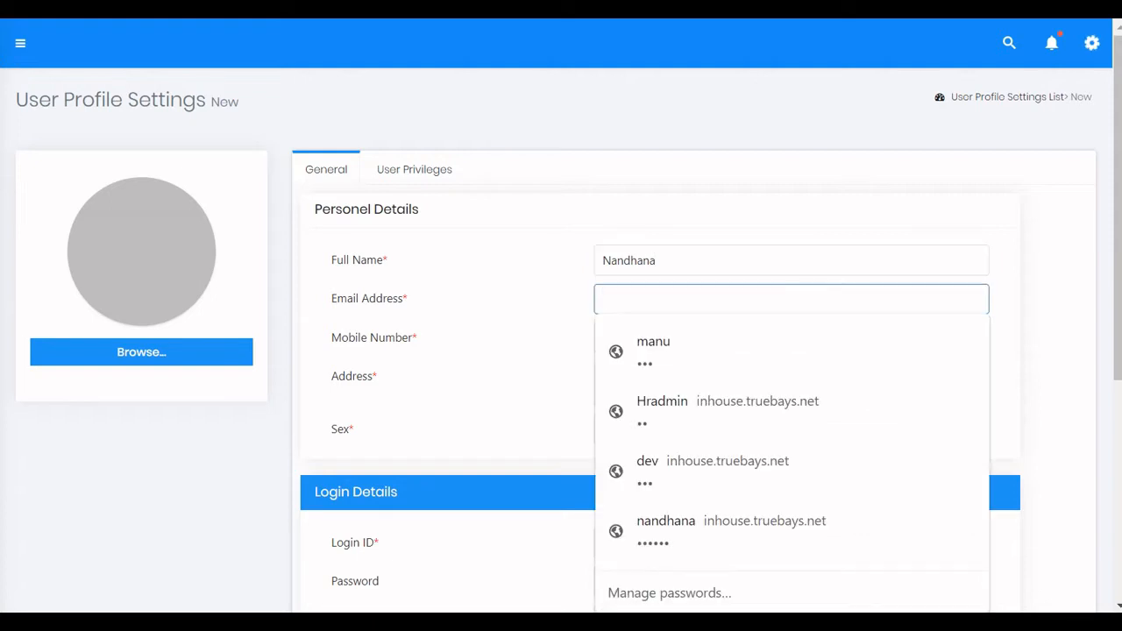
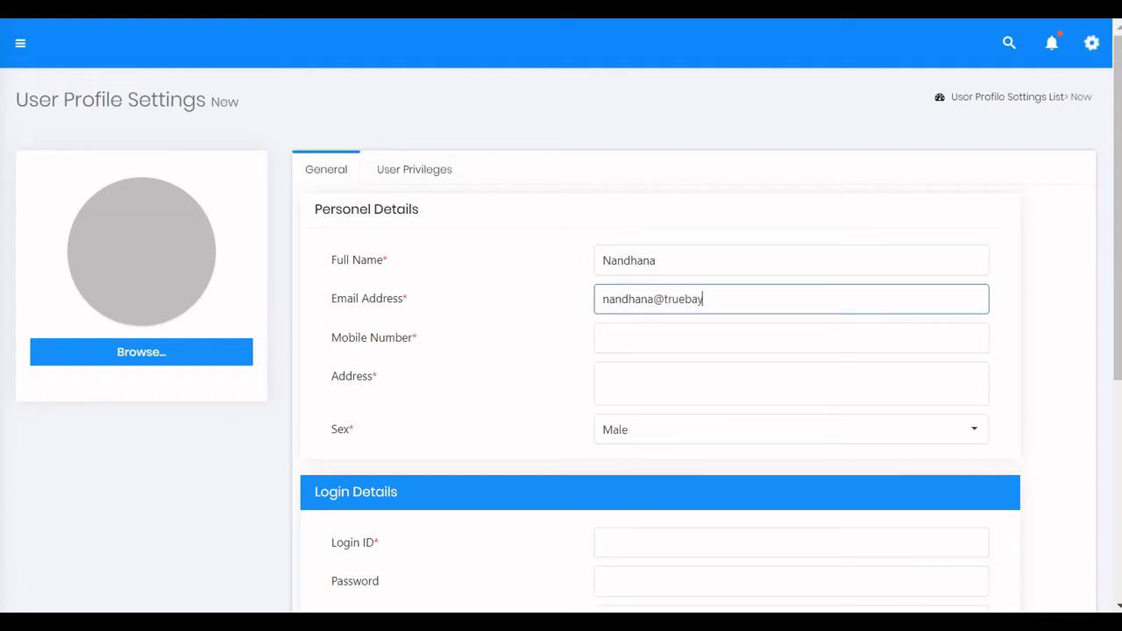
key(Tab)
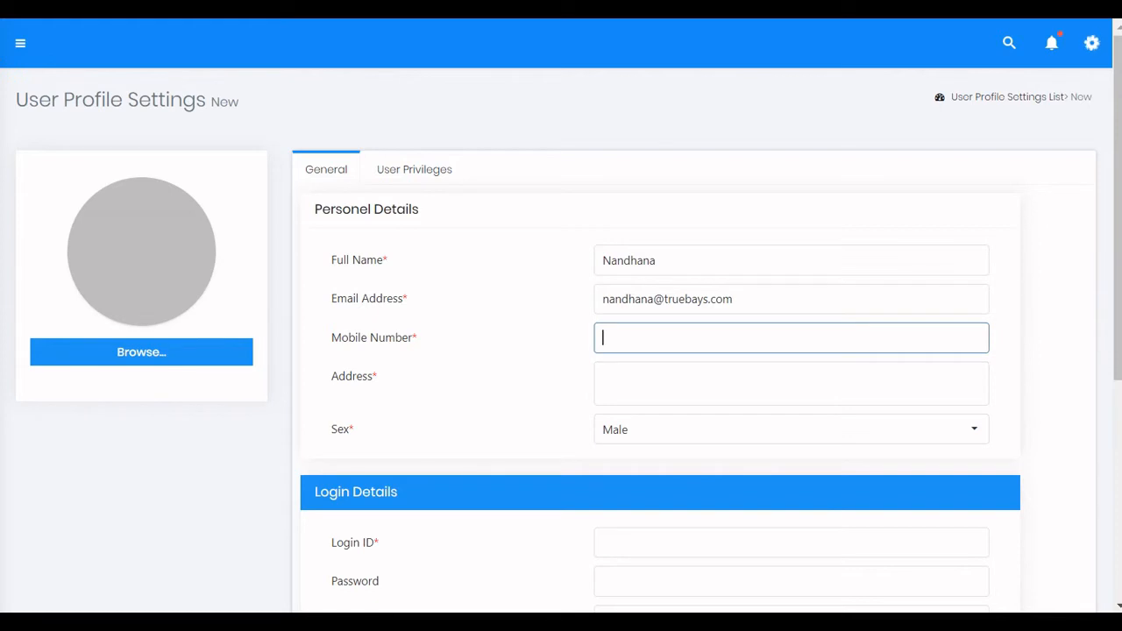
text(+971)
Enter the user's city and country as a two-line address and set the sex to Female.
key(Tab)
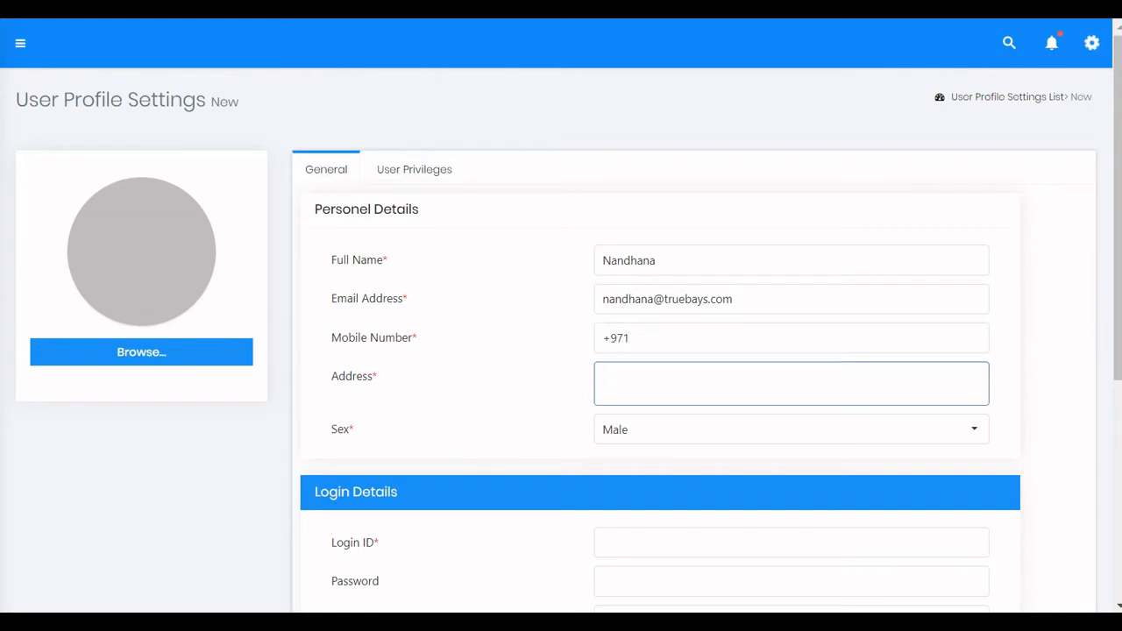
text(Dubai)
key(Return)
text(UAE)
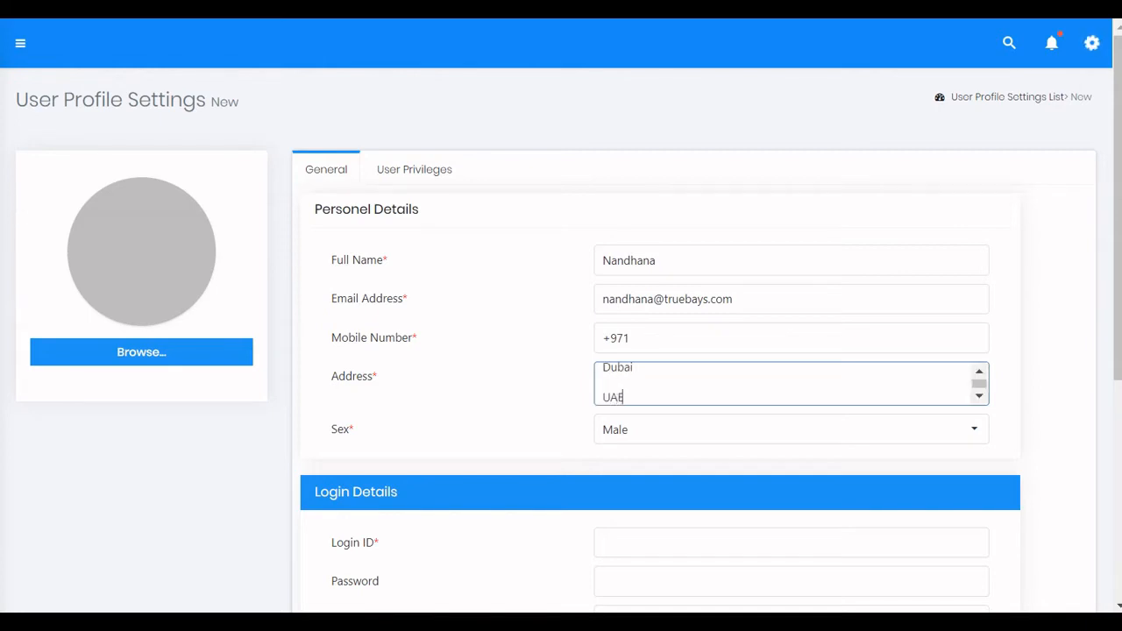
click(974, 429)
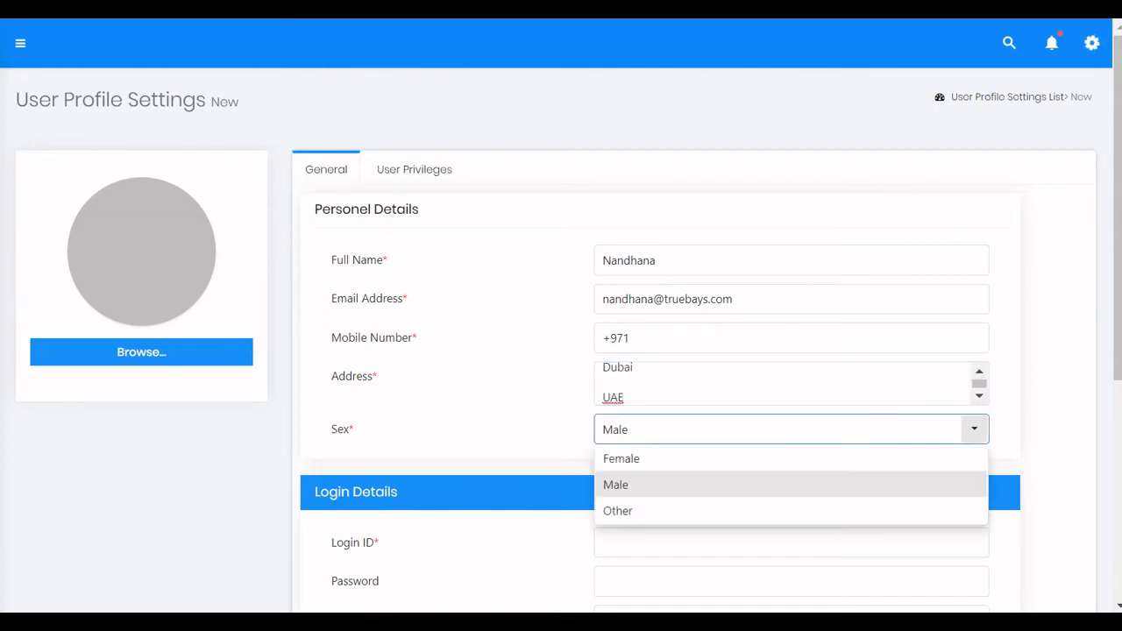
click(791, 459)
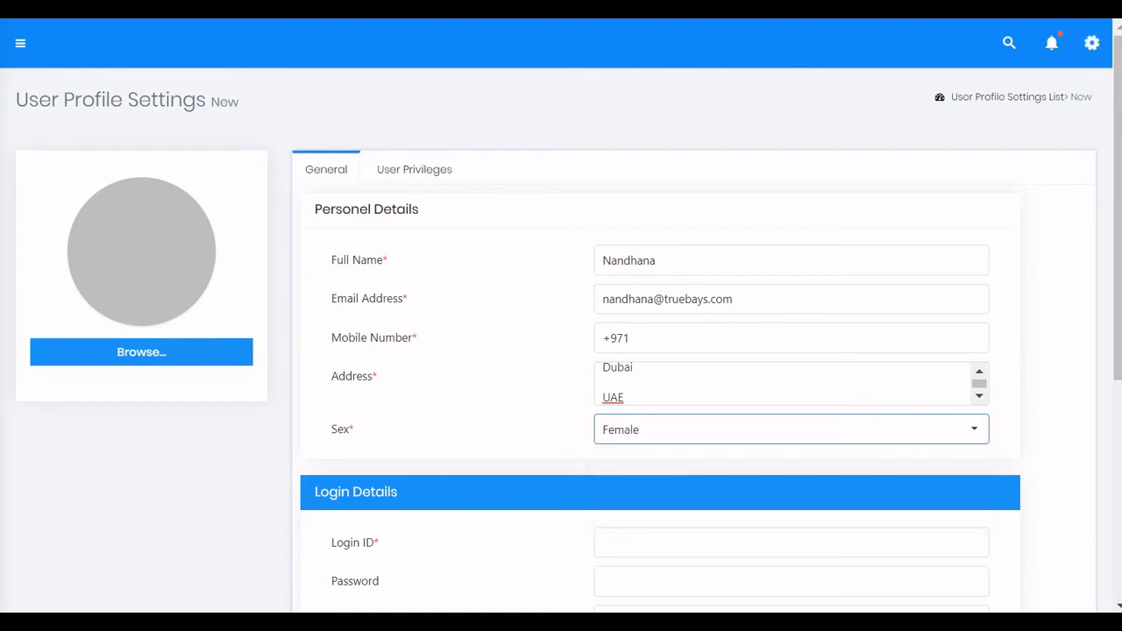
Under Login Details, enter the user's login ID and the same password in Password and Retype Password.
scroll(562, 320, down, 2)
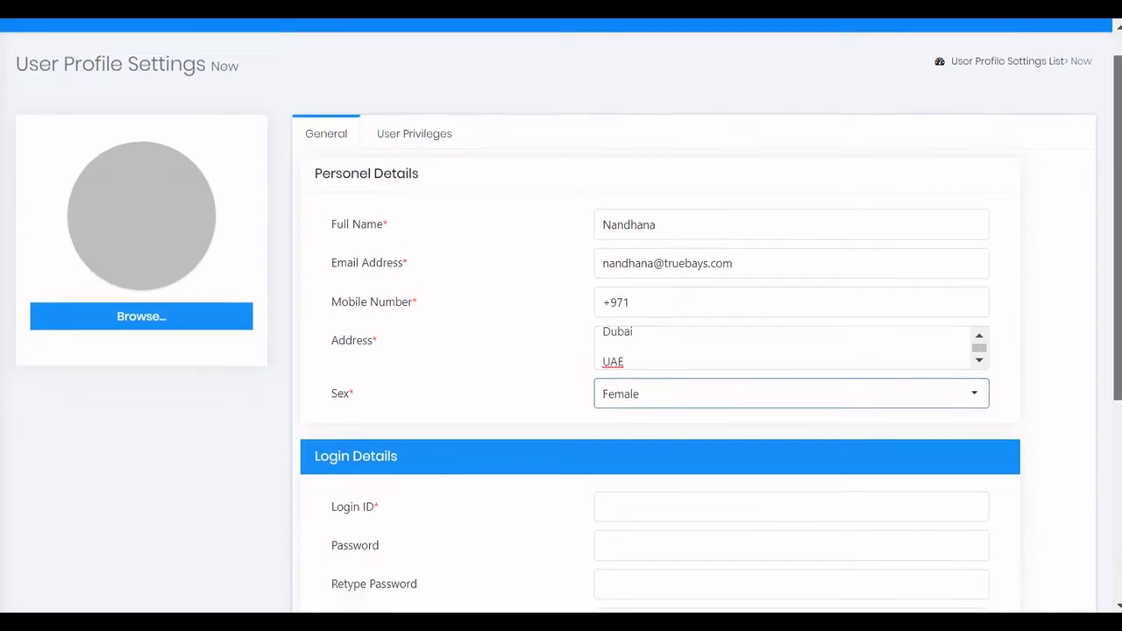
scroll(561, 320, down, 1)
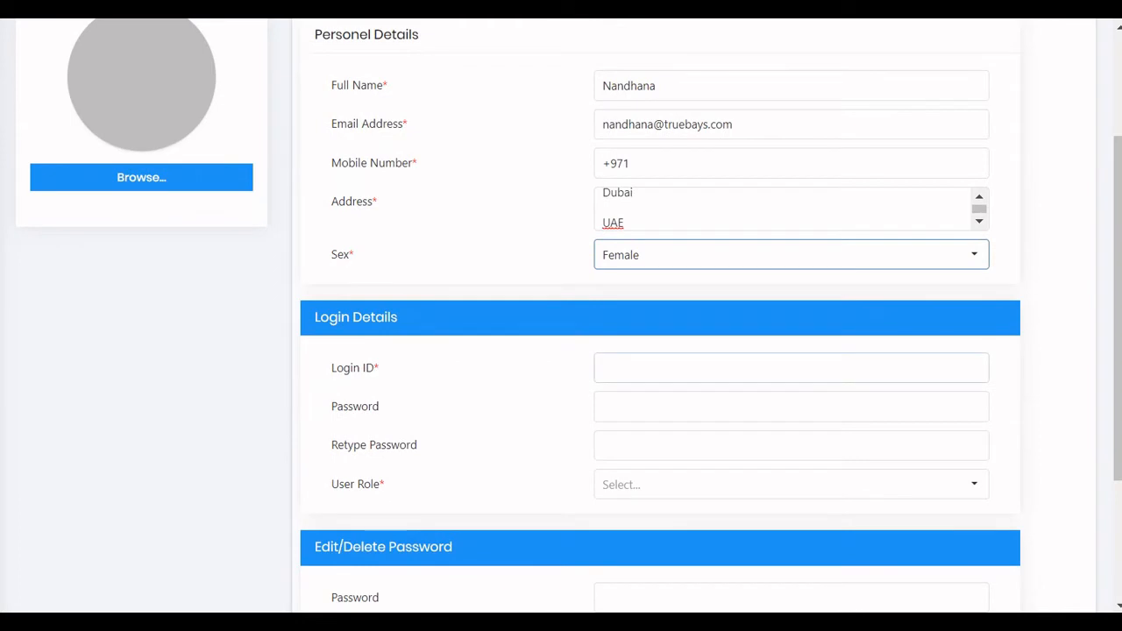
click(790, 368)
text(Nan)
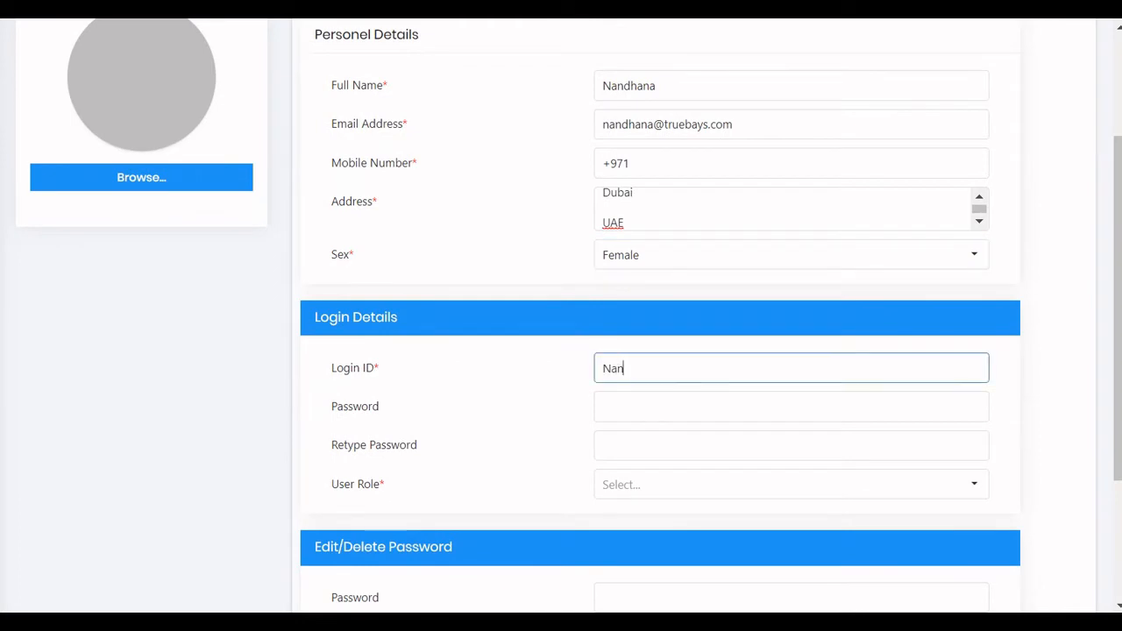
text(dhana)
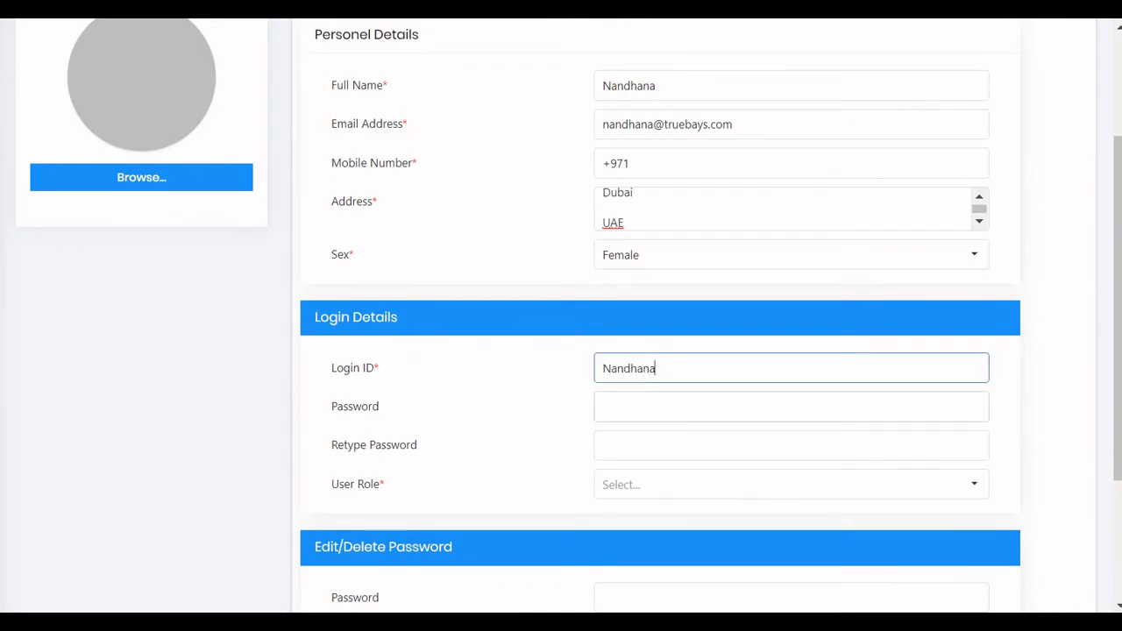
click(791, 407)
text(••••••)
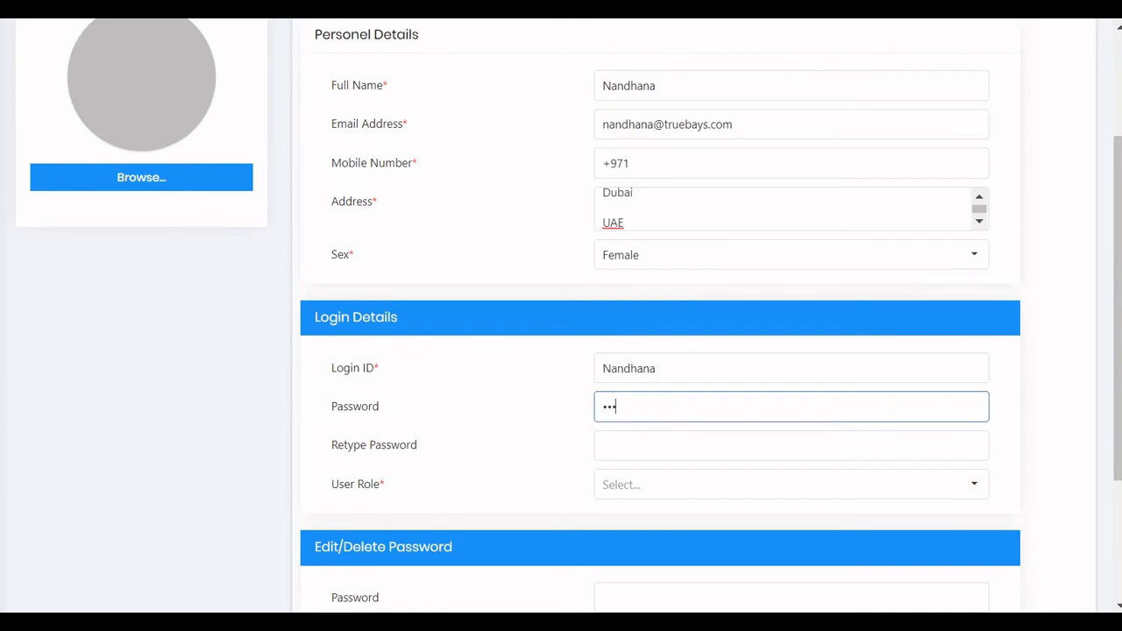
text(••••)
click(791, 446)
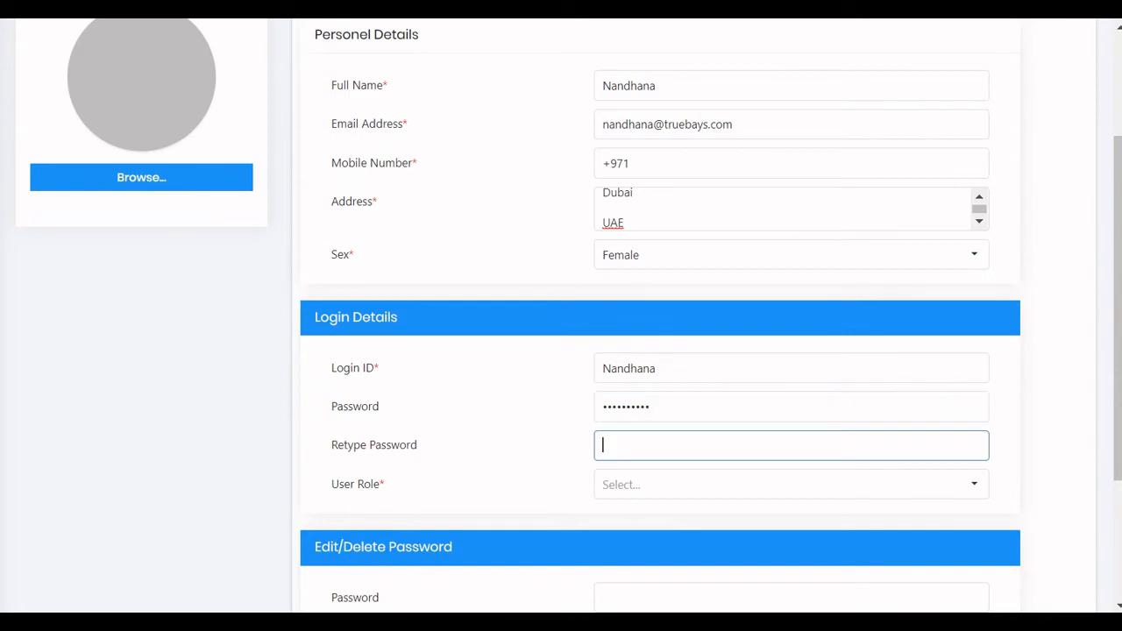
text(••••••••••)
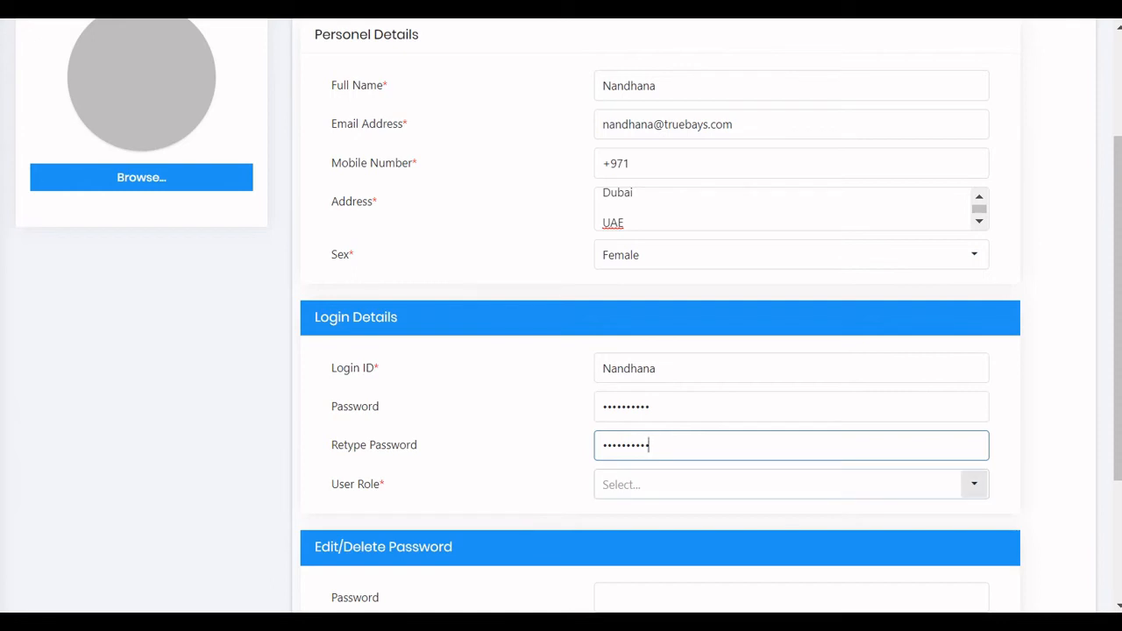
Choose HRAdmin from the User Role dropdown.
click(975, 484)
click(974, 484)
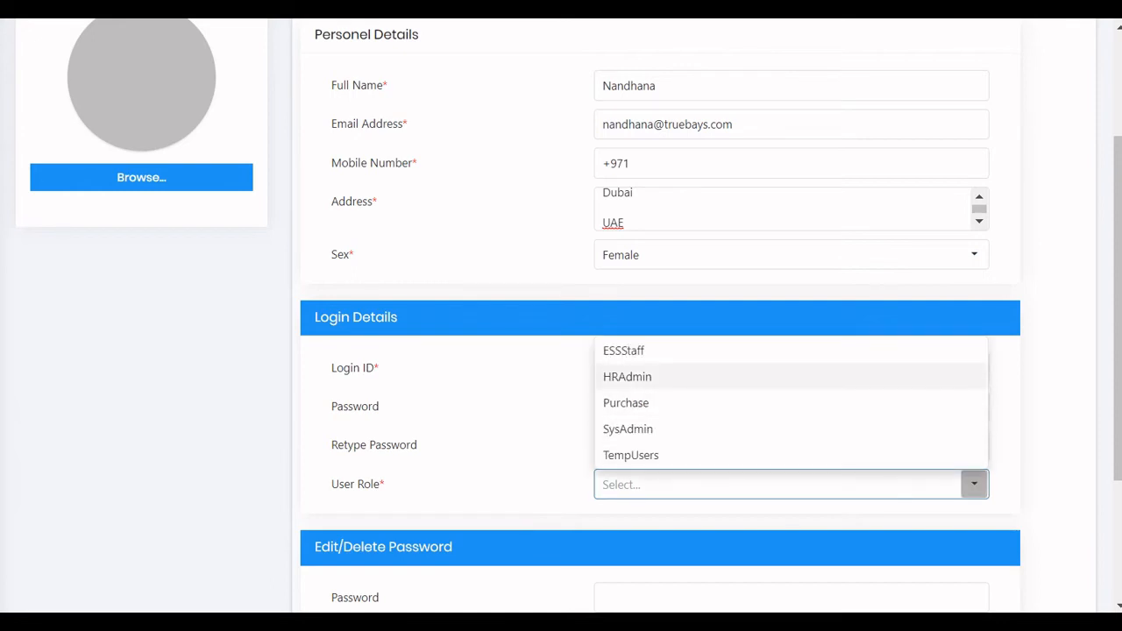
click(667, 376)
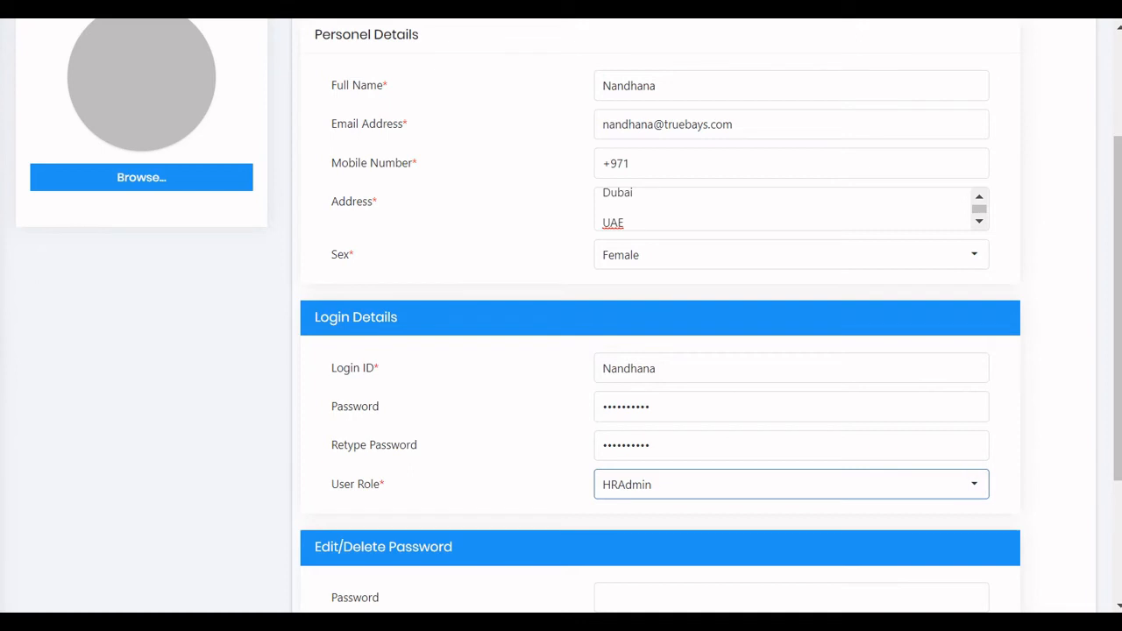
Enter the Edit/Delete Password and retype it so both fields match, then return to the top.
scroll(561, 316, down, 3)
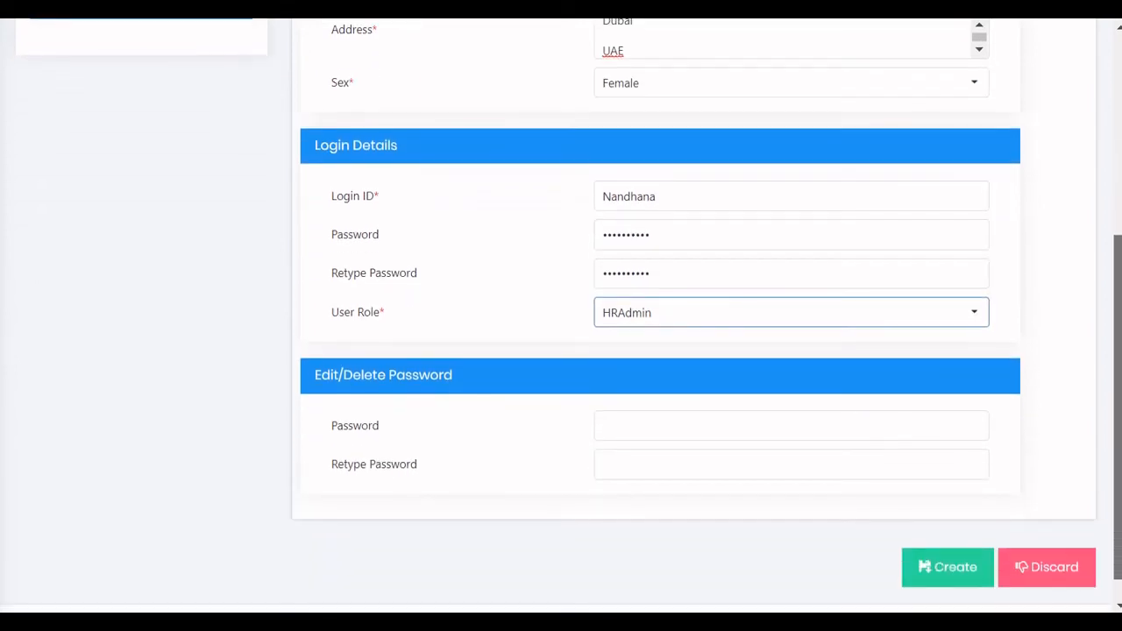
click(791, 418)
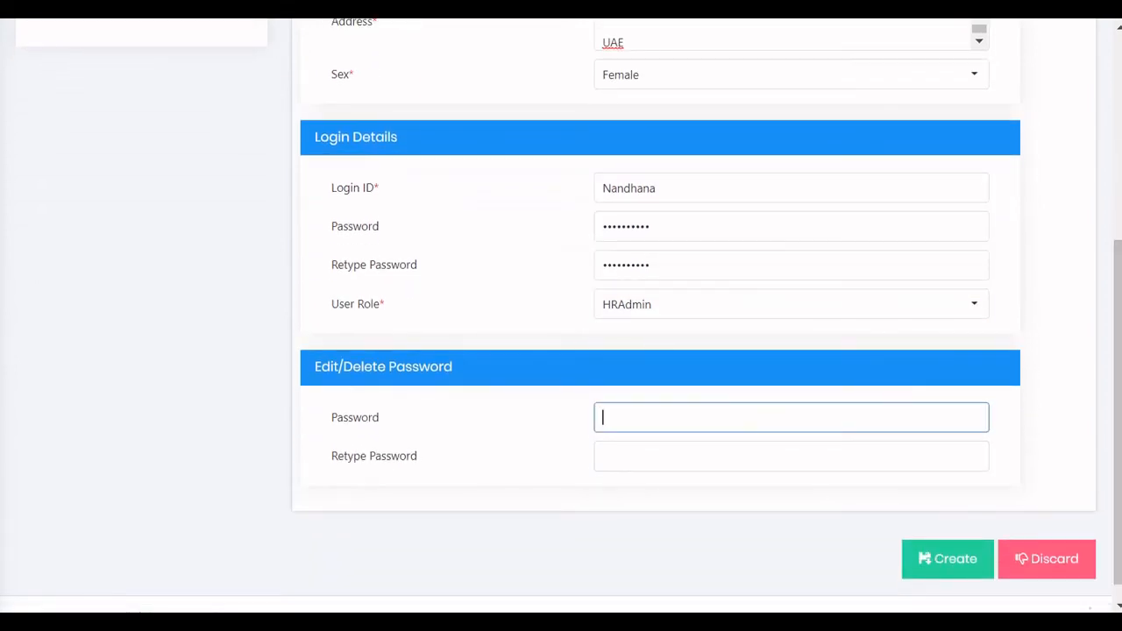
text(••••••••••)
key(Tab)
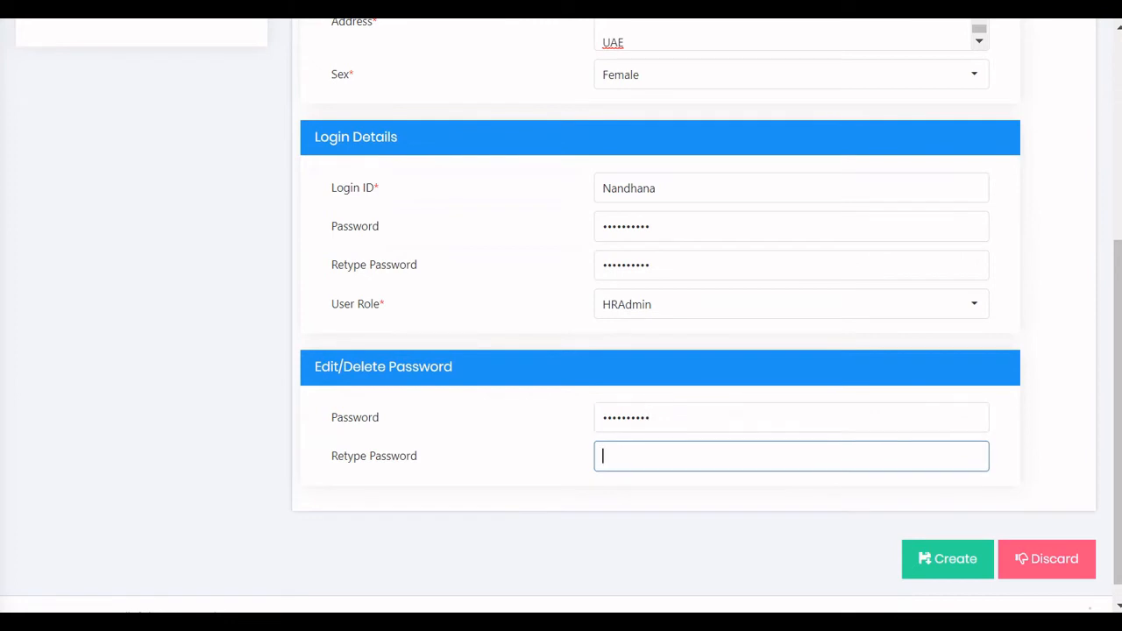
text(•••••••••)
click(650, 417)
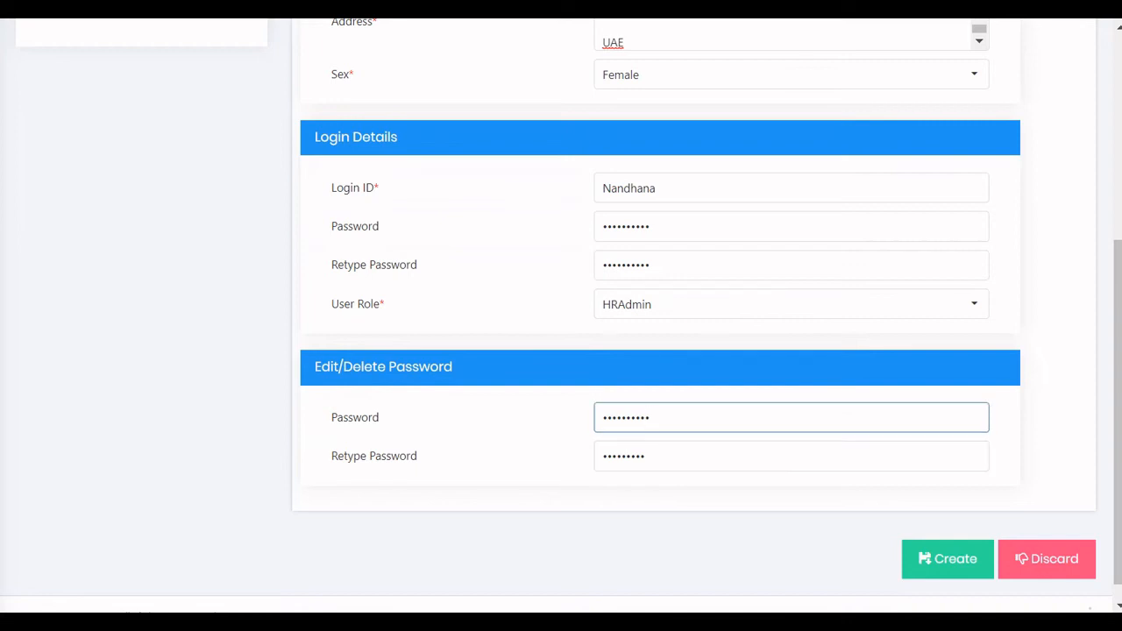
click(648, 456)
text(•)
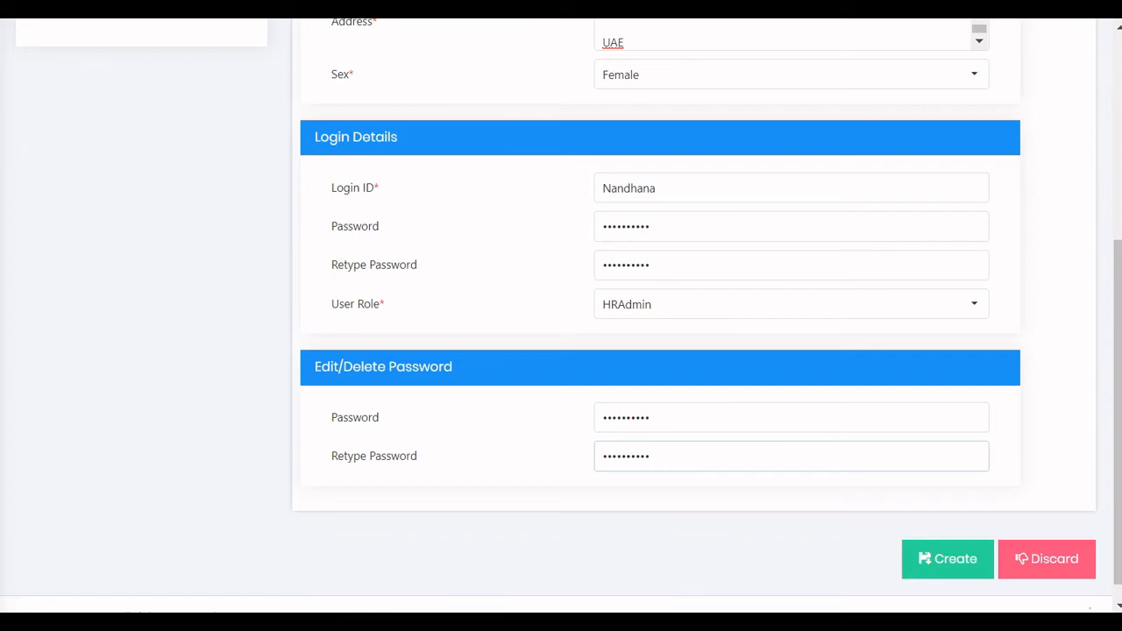
drag(1118, 412, 1118, 206)
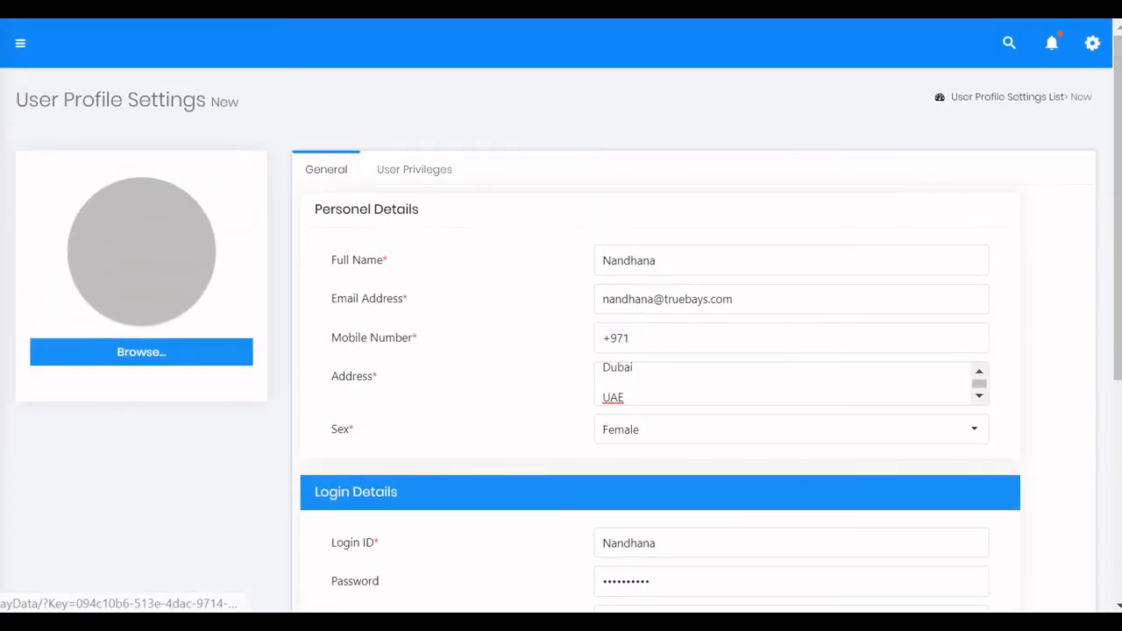
In User Privileges, set the default dashboard to HR Dashboard V2 and pick a default sales person.
click(414, 169)
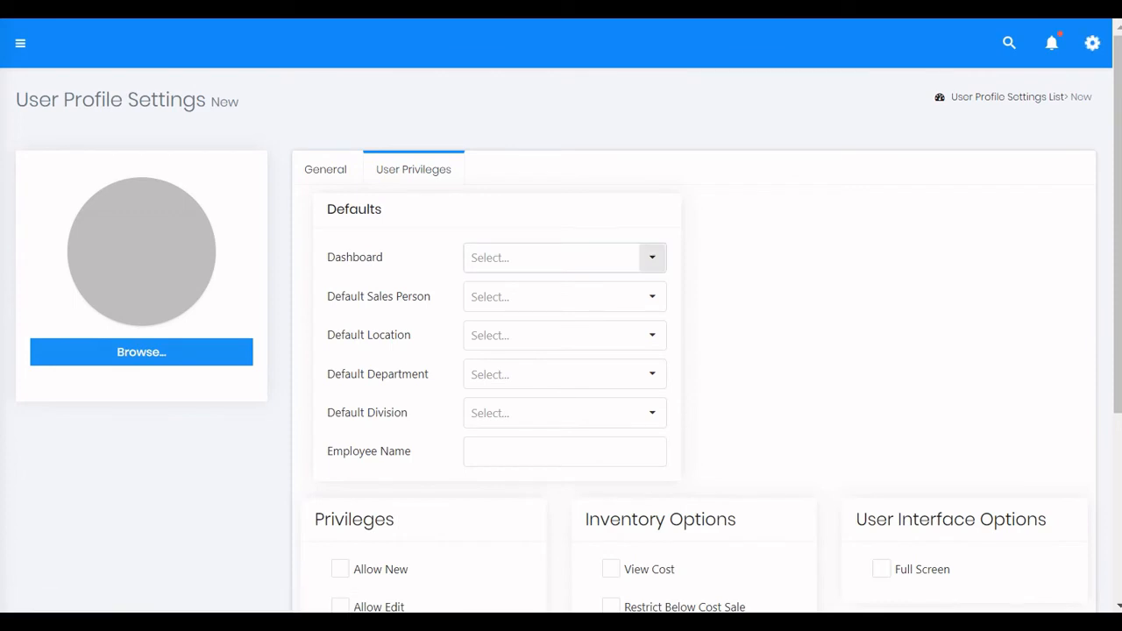
click(653, 257)
click(565, 314)
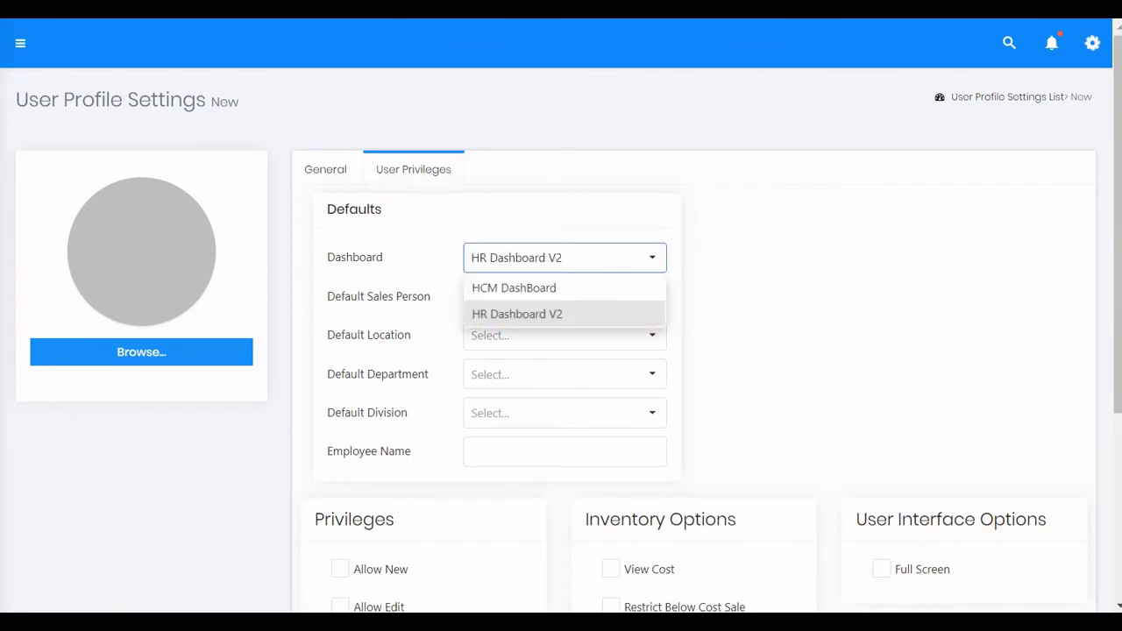
click(652, 297)
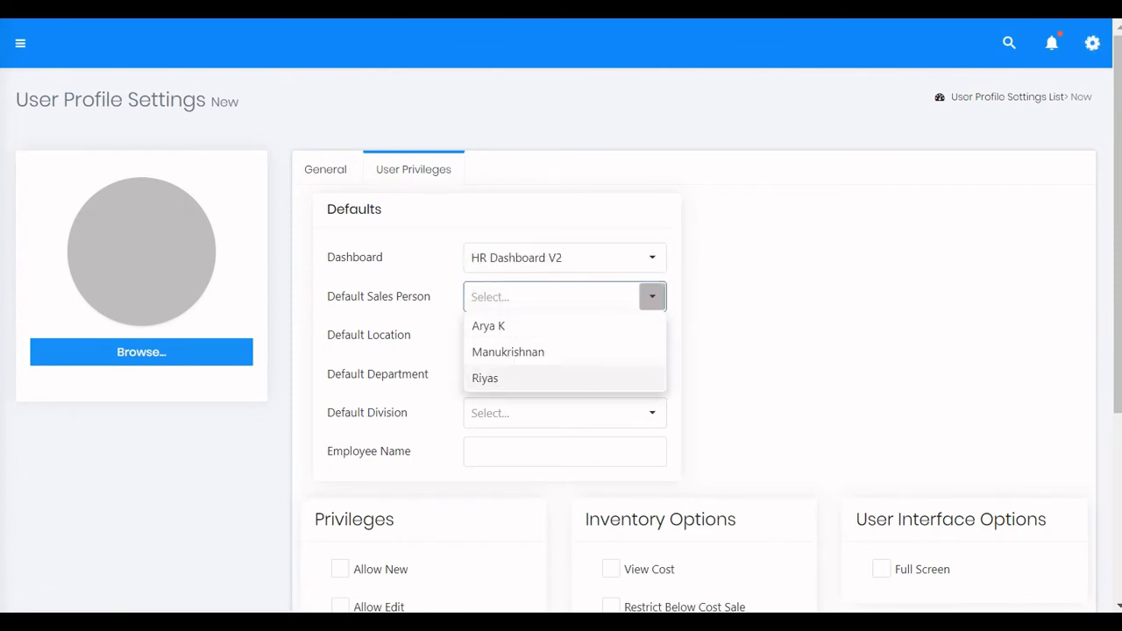
click(565, 378)
Set default location Oud Metha, department HR and division IT Sales, then bring up Employee Search.
click(653, 335)
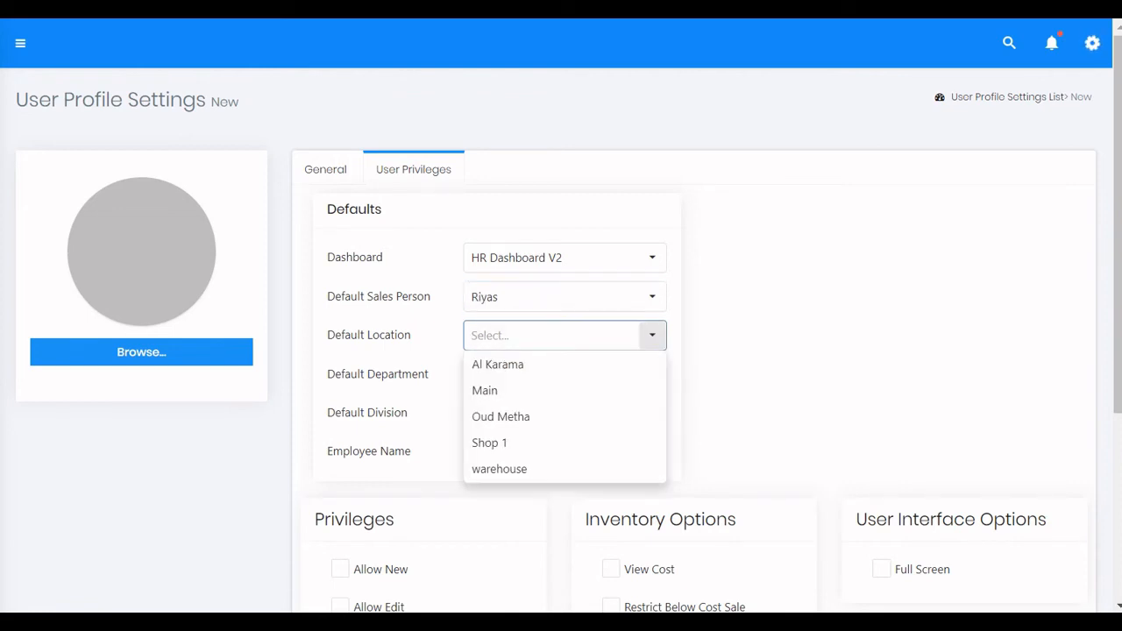
click(565, 417)
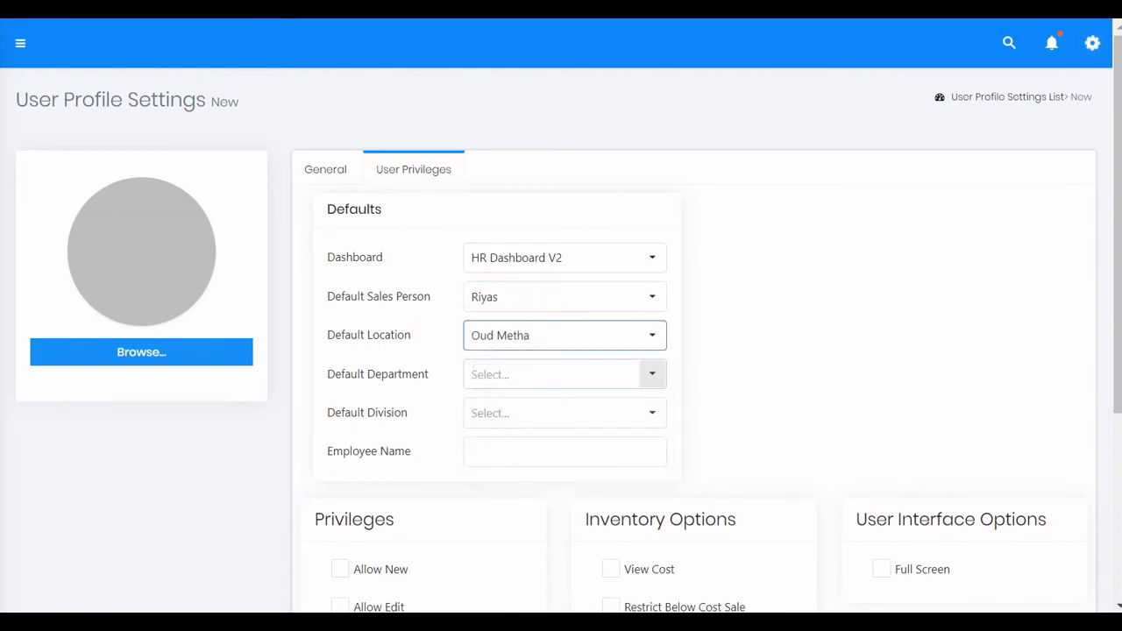
click(652, 375)
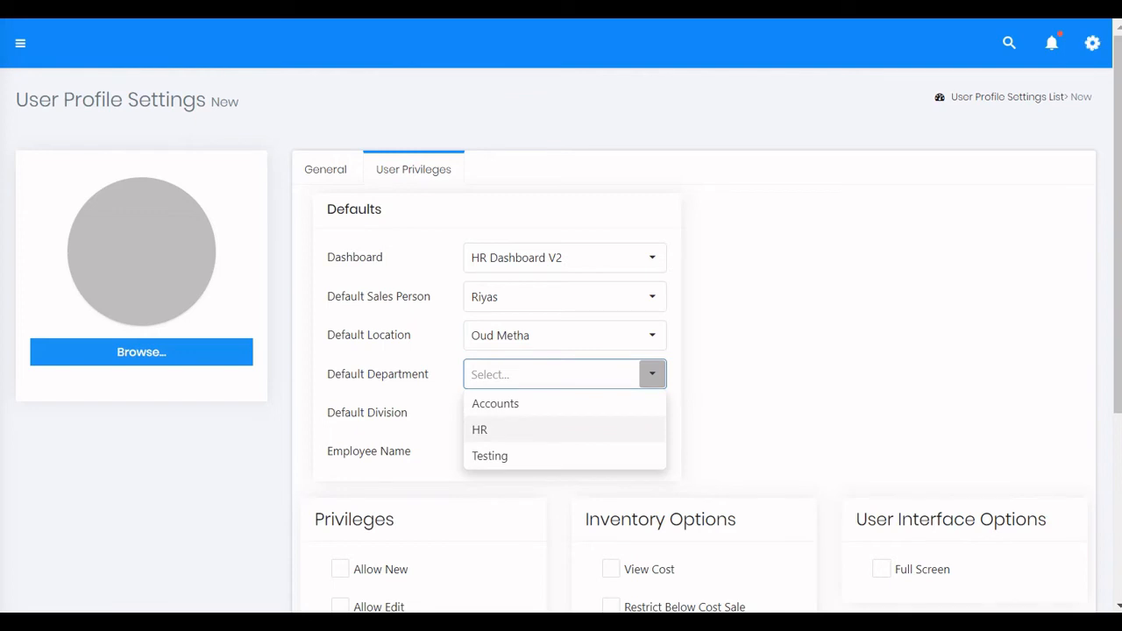
click(480, 429)
click(653, 413)
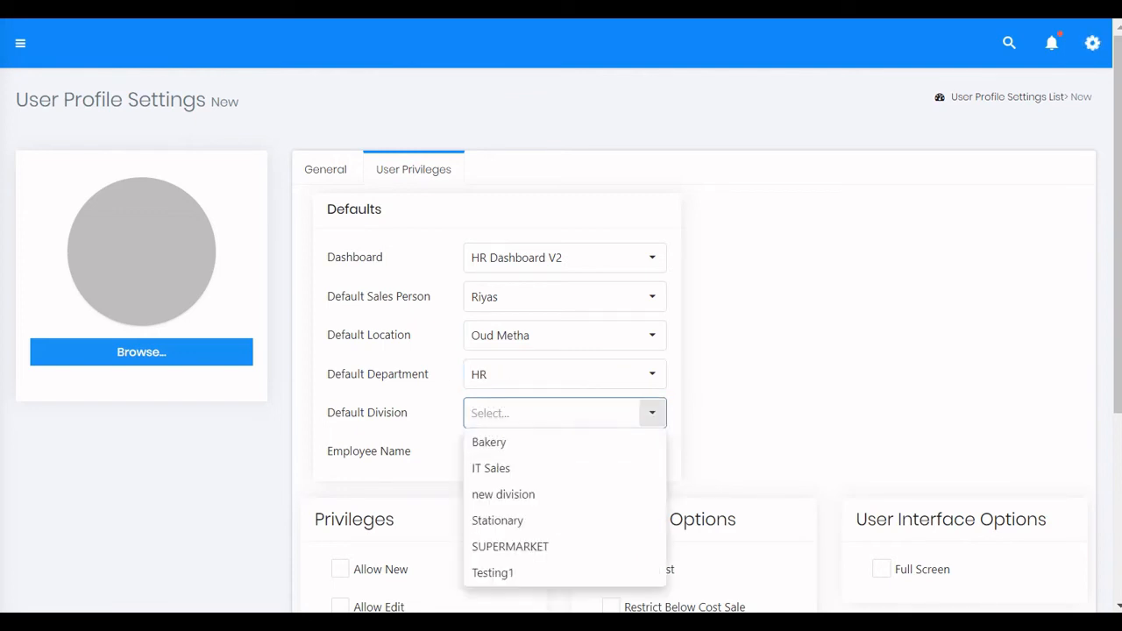
click(565, 468)
click(565, 452)
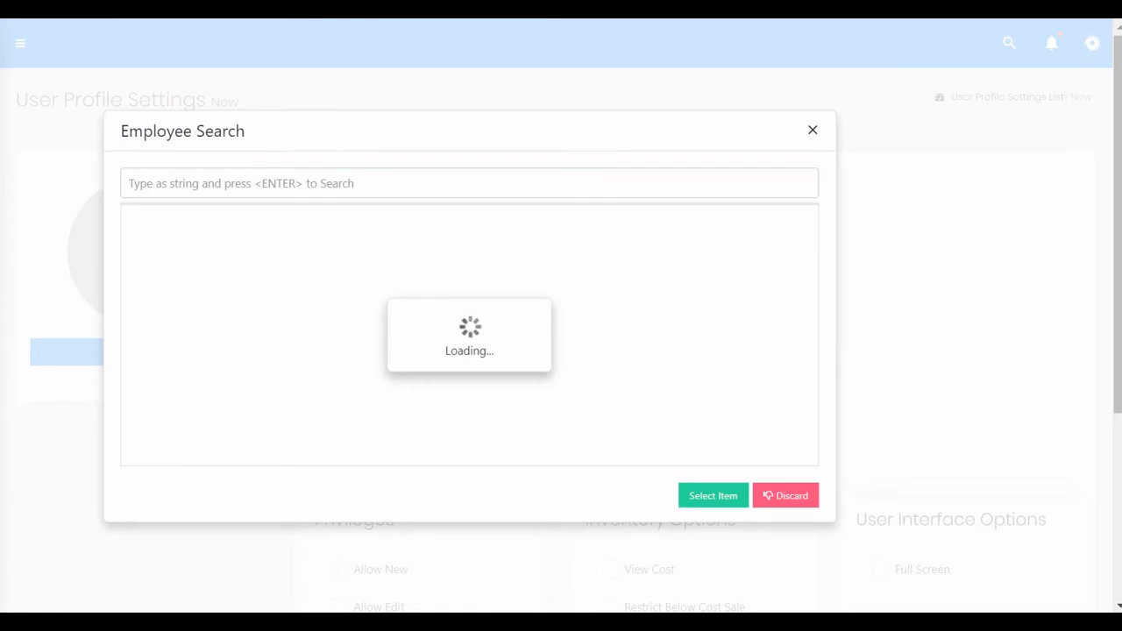
Search employees by the new user's name and select the single matching employee.
click(469, 183)
text(Nand)
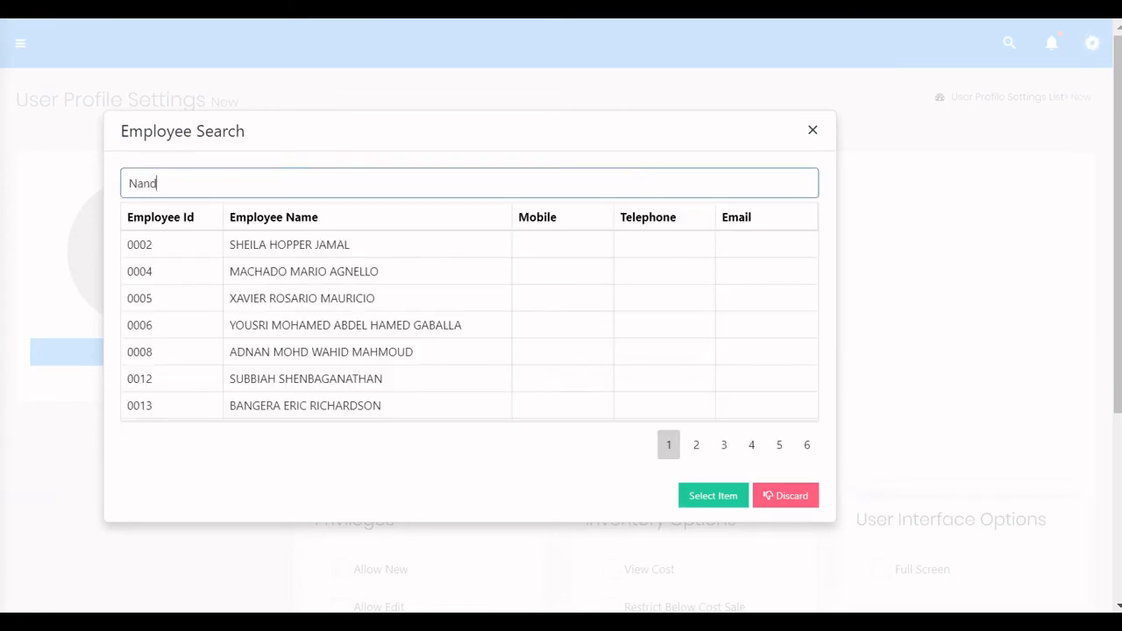
text(hana)
click(172, 244)
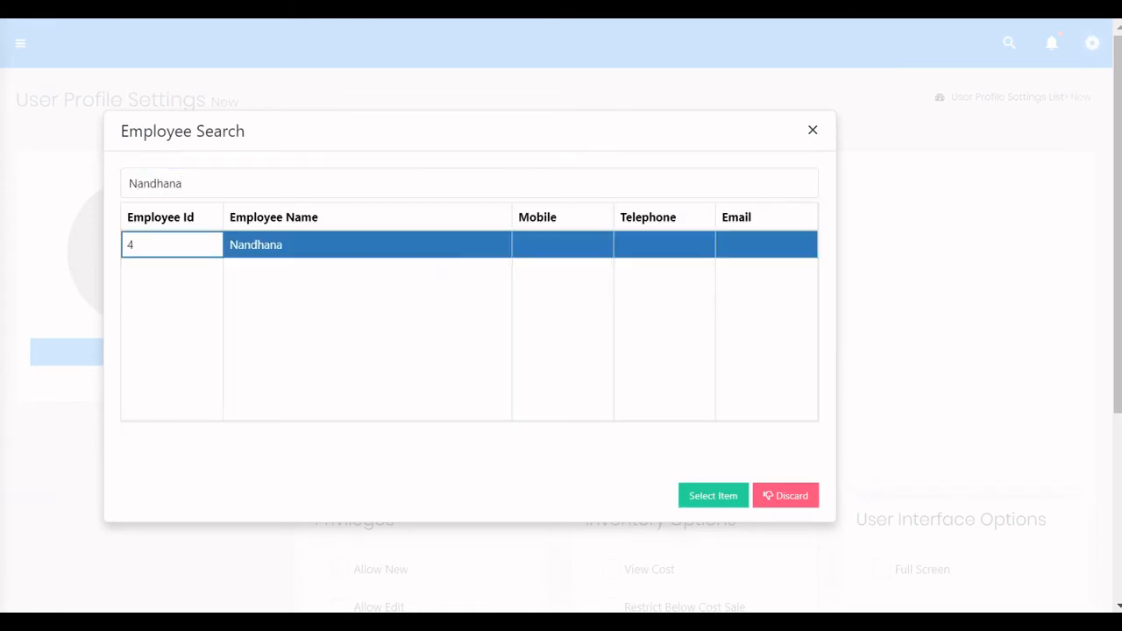
click(714, 496)
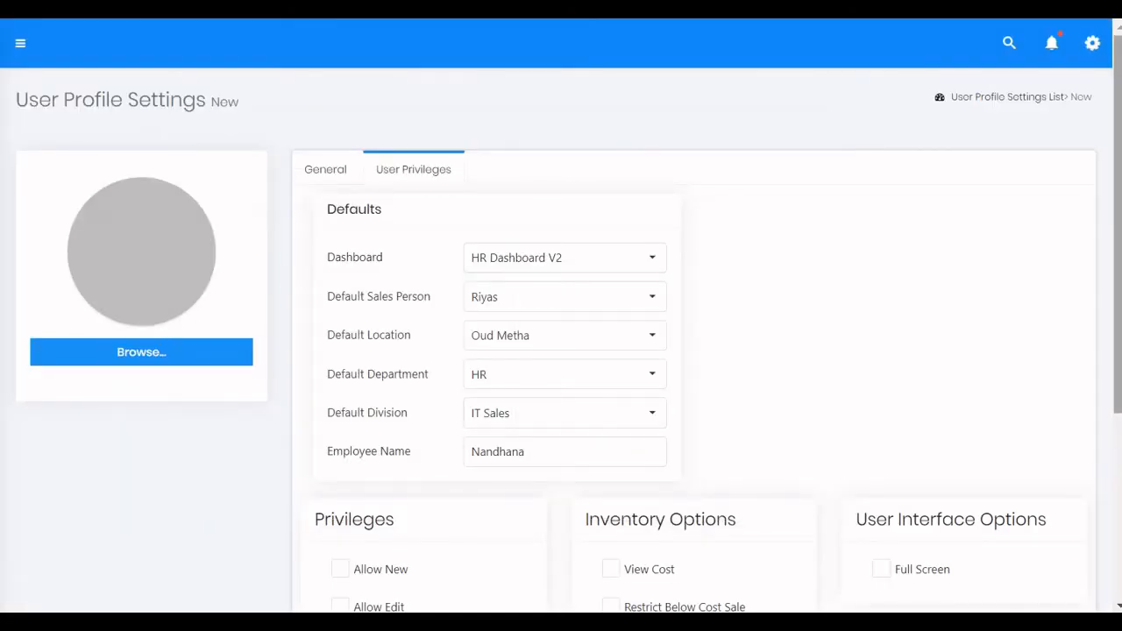
Tick all privileges: create, edit, delete, print and self-created entries only.
scroll(562, 351, down, 3)
drag(1118, 364, 1118, 409)
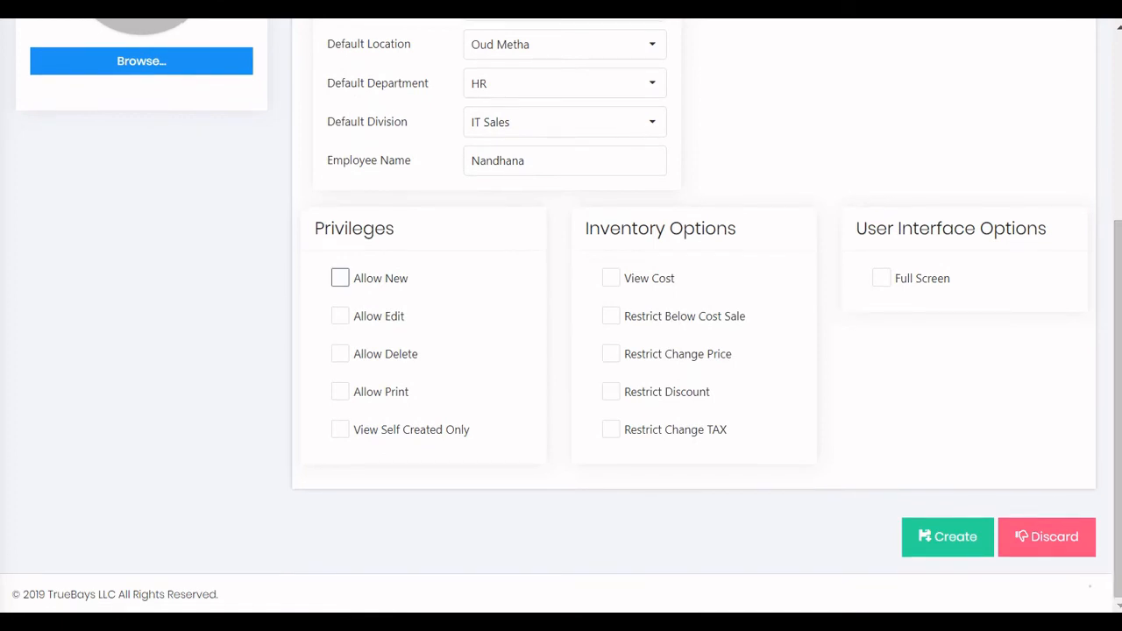
click(339, 278)
click(340, 315)
click(339, 354)
click(339, 391)
click(339, 429)
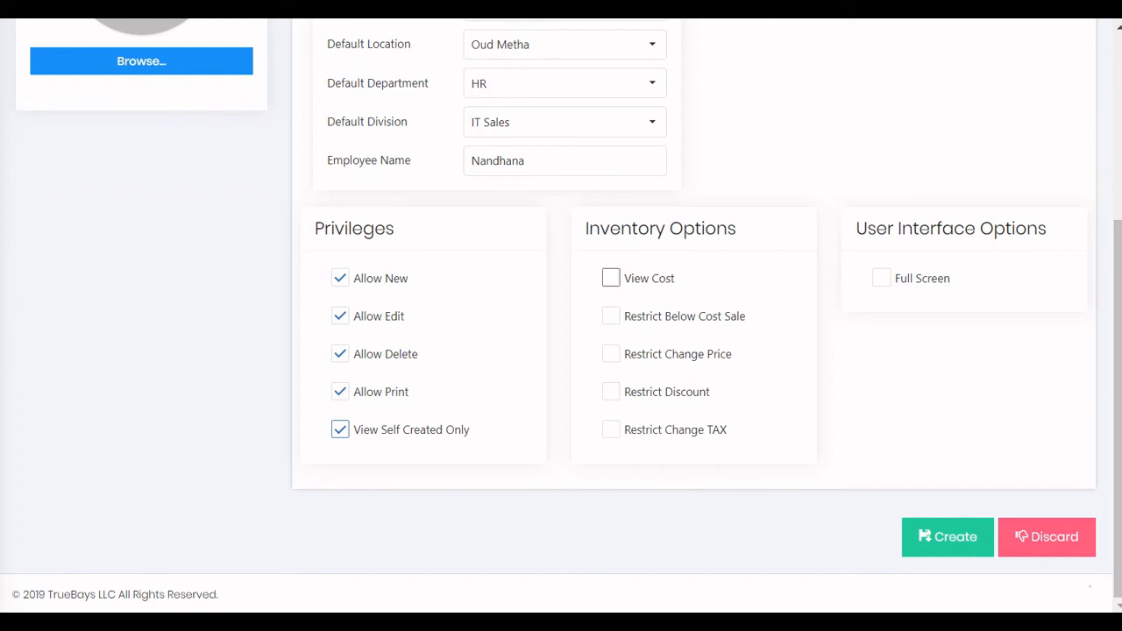
Tick all inventory options and Full Screen, then submit the profile with Create.
click(612, 278)
click(611, 316)
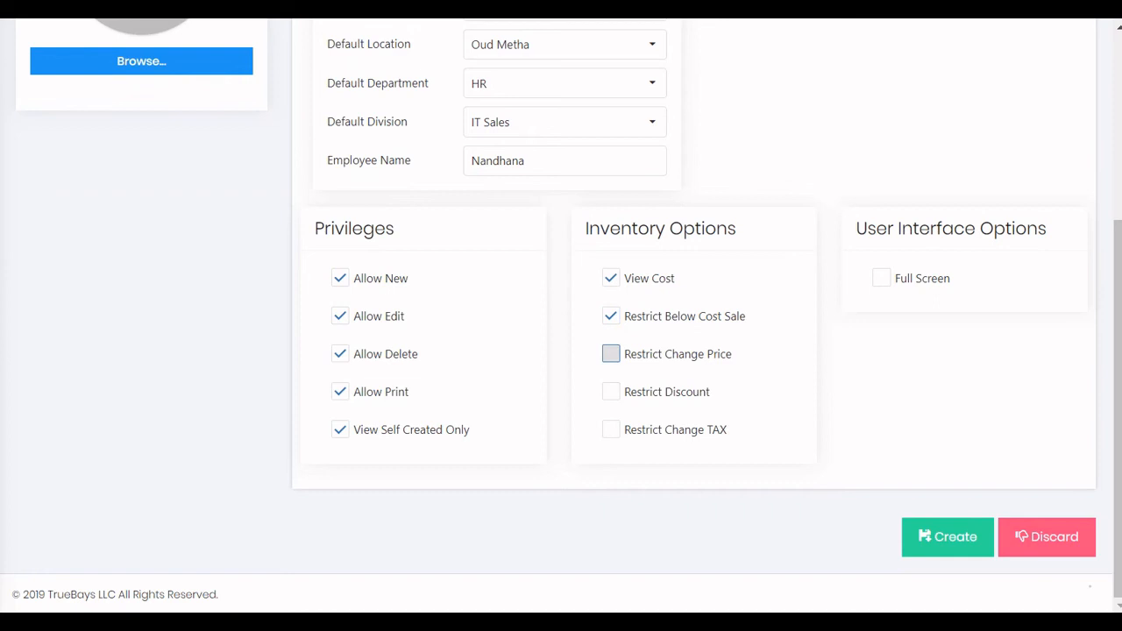
click(612, 353)
click(611, 392)
click(611, 430)
click(882, 278)
click(947, 537)
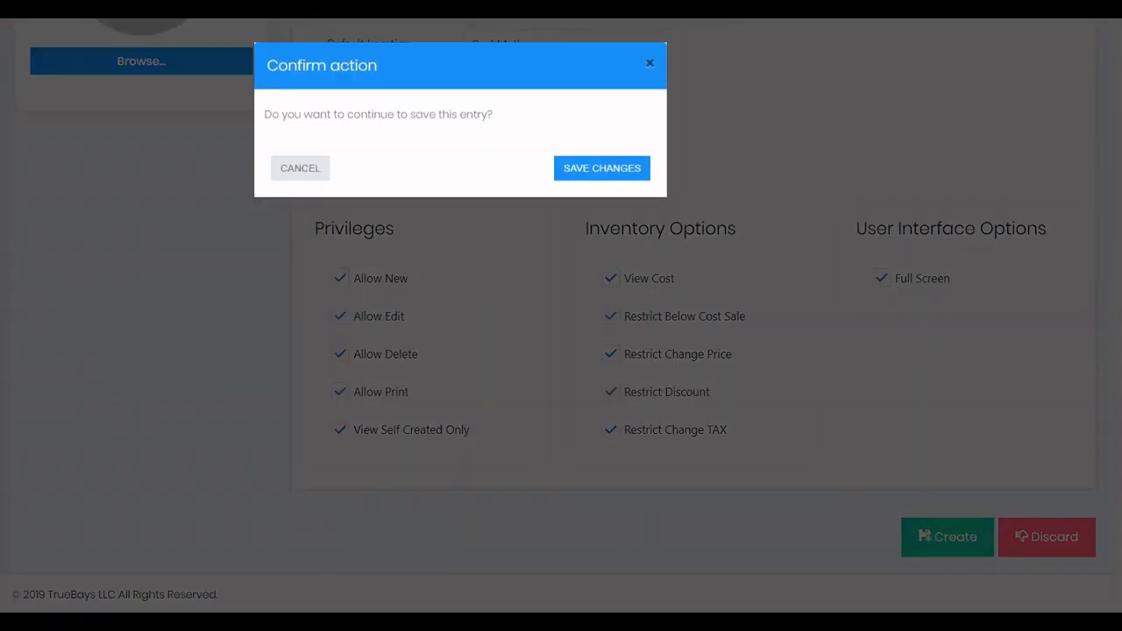